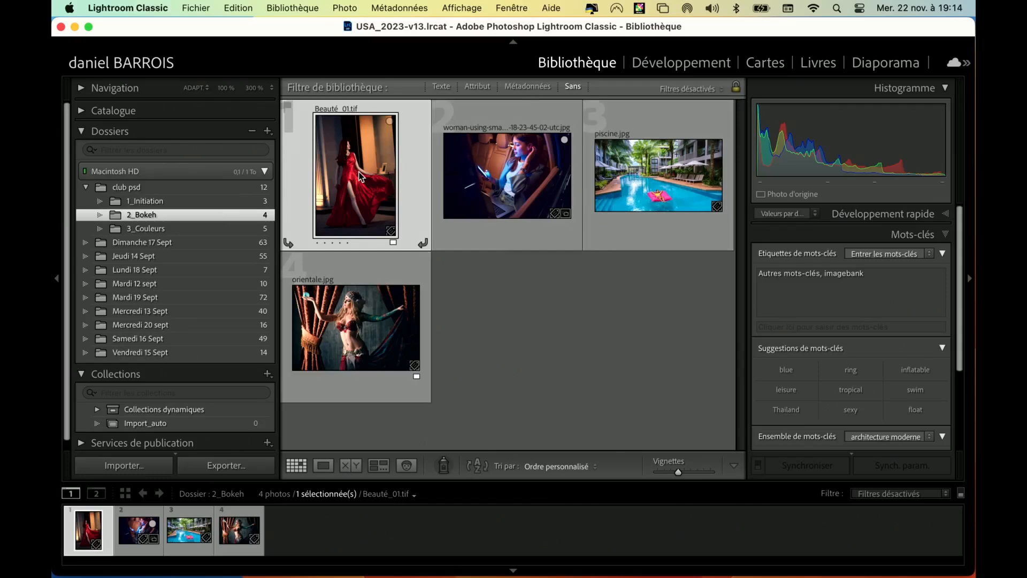
# - Open Beauté_01.tif in the Développement module and apply Flou de l'objectif to it
pyautogui.click(714, 67)
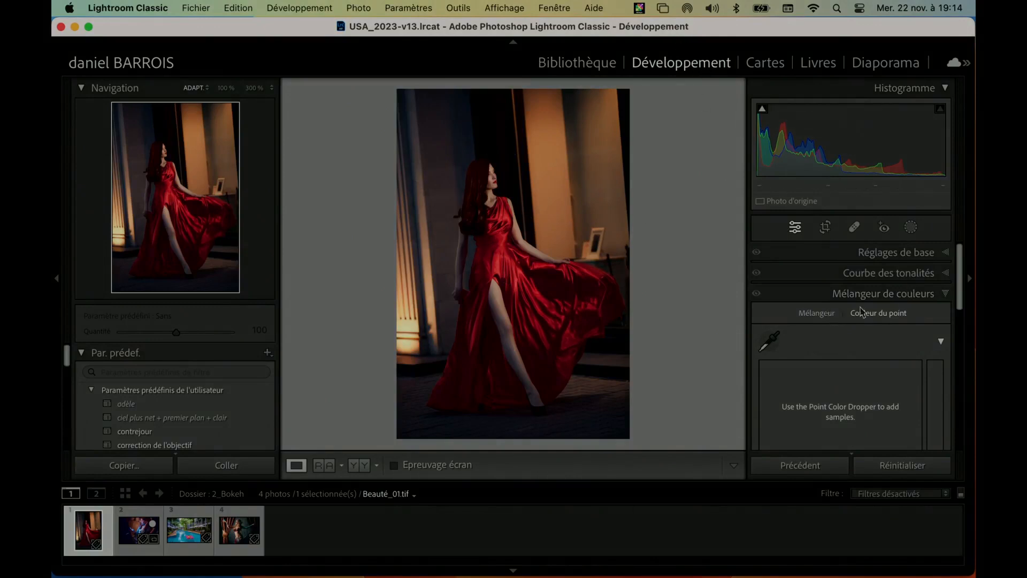
pyautogui.click(946, 293)
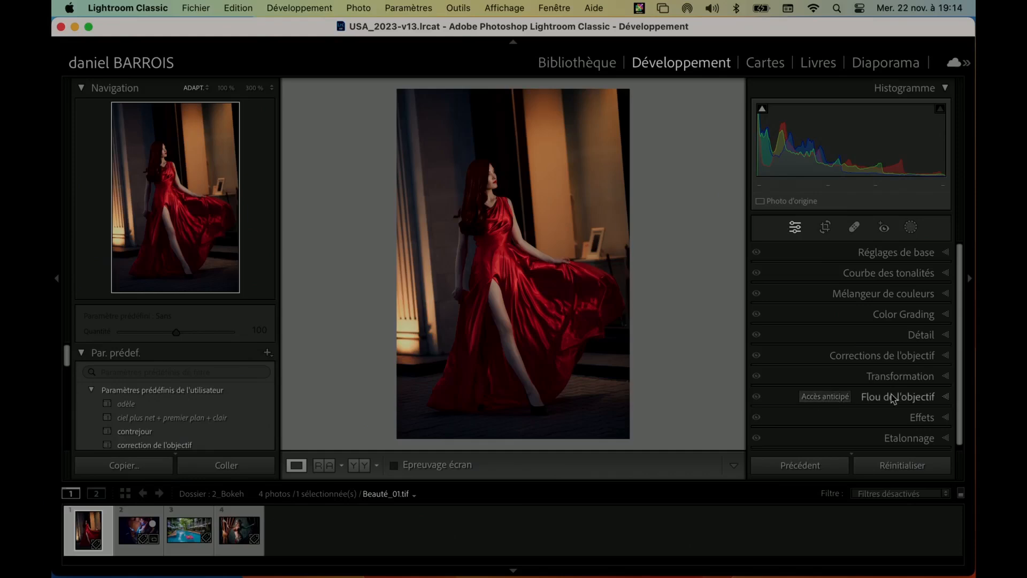
pyautogui.click(946, 398)
pyautogui.moveTo(960, 300); pyautogui.dragTo(960, 364)
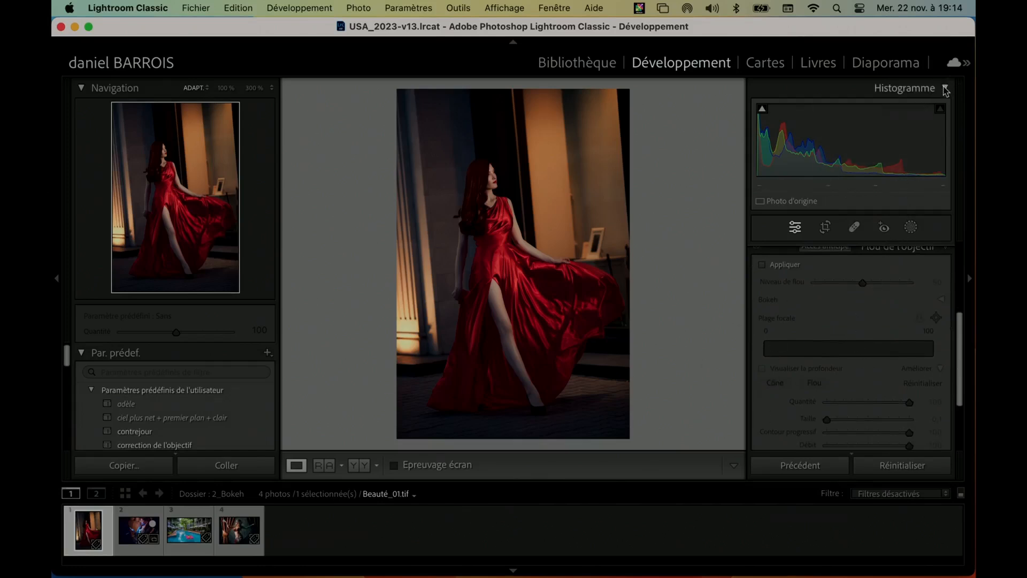
pyautogui.click(910, 88)
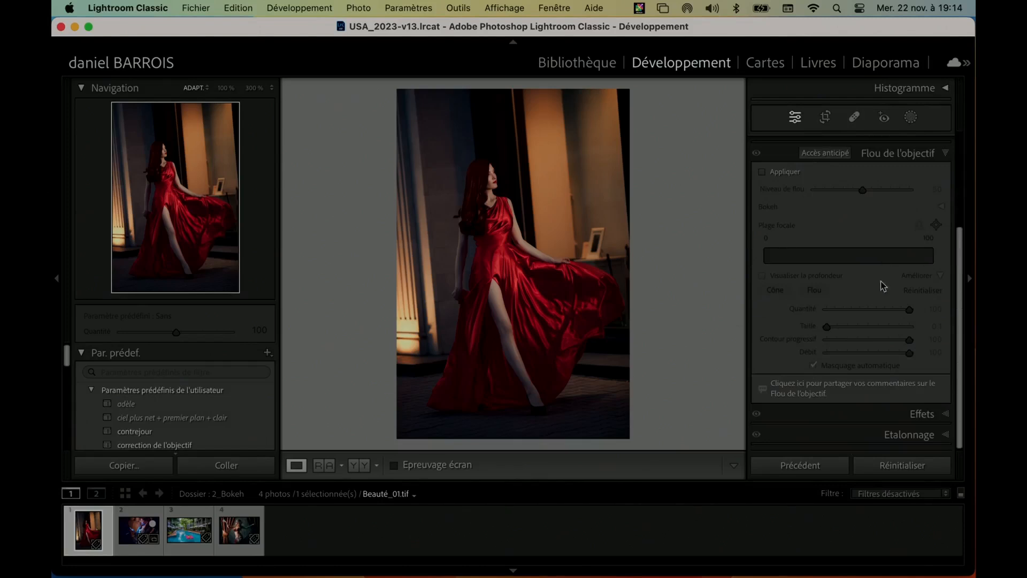
pyautogui.click(760, 172)
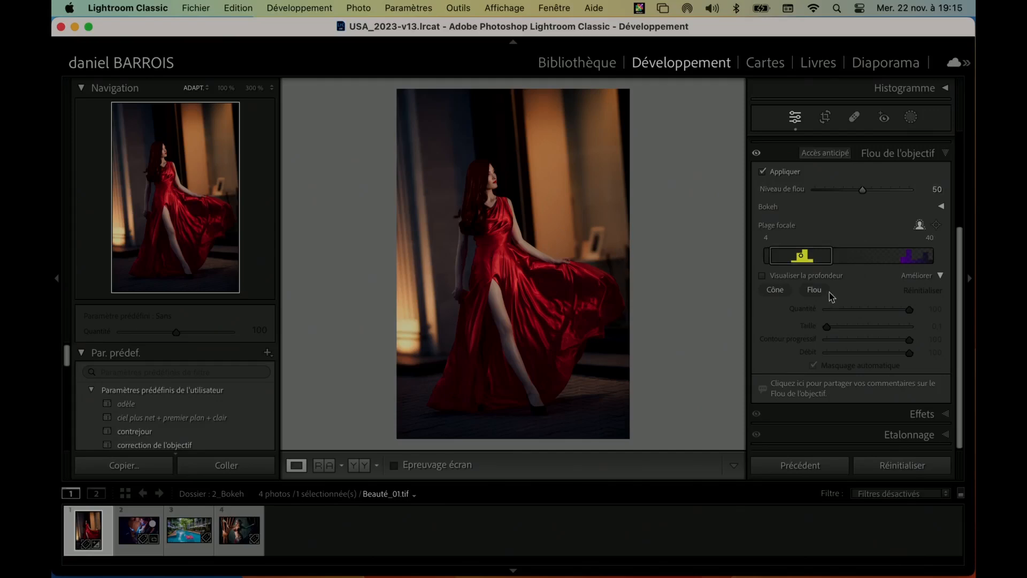
# - Inspect the depth map and focal range of the red-dress photo, and return to the normal view
pyautogui.click(763, 276)
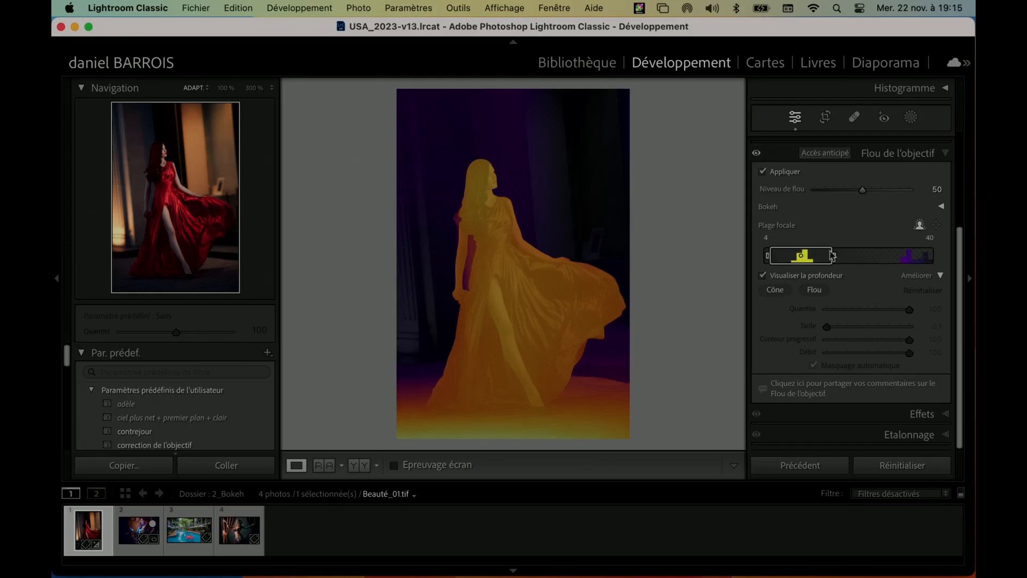
pyautogui.moveTo(791, 257)
pyautogui.click(762, 275)
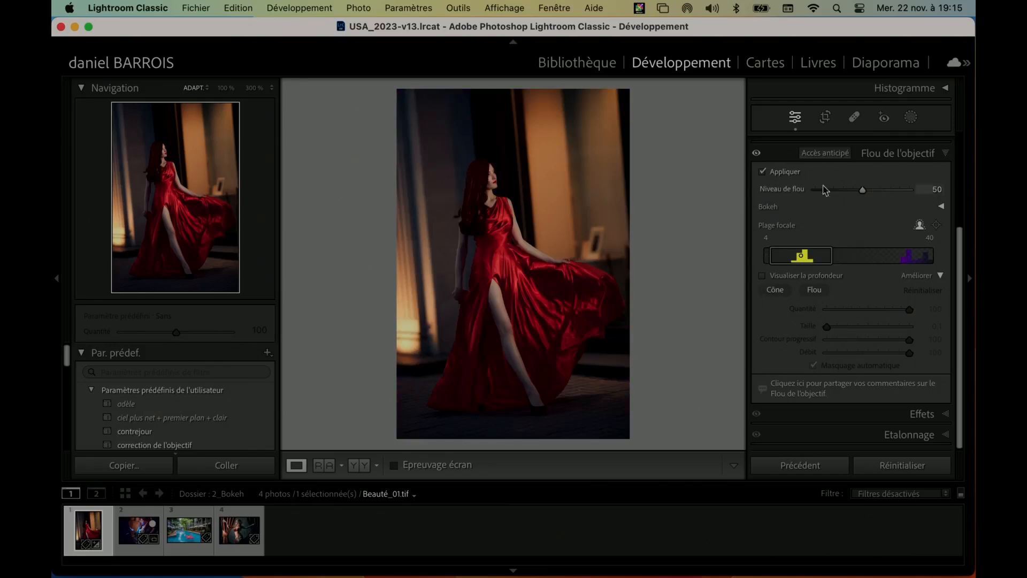
# - Set the Niveau de flou to 100 and compare the photo with and without the lens blur
pyautogui.moveTo(863, 190); pyautogui.dragTo(914, 193)
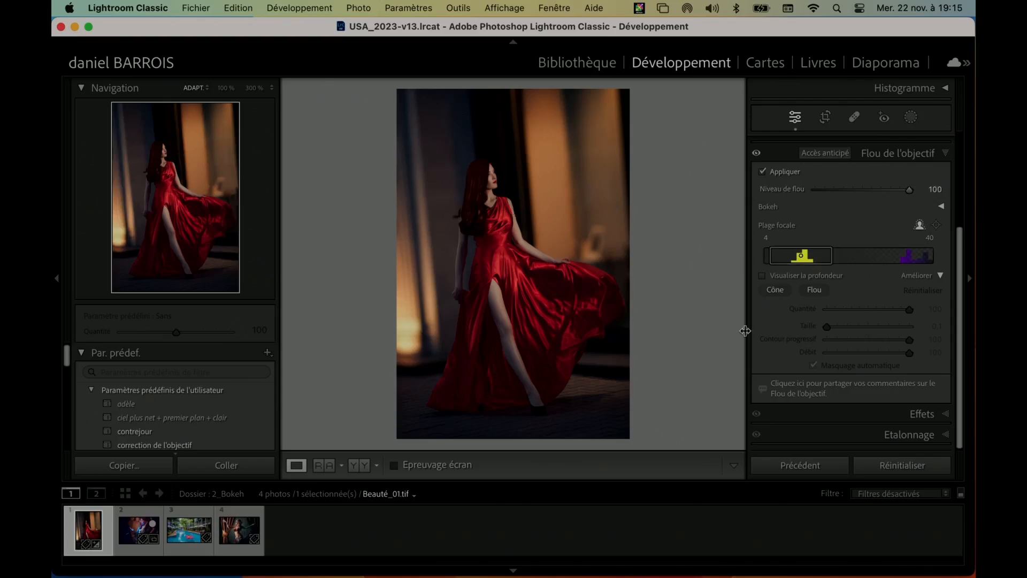
pyautogui.click(756, 155)
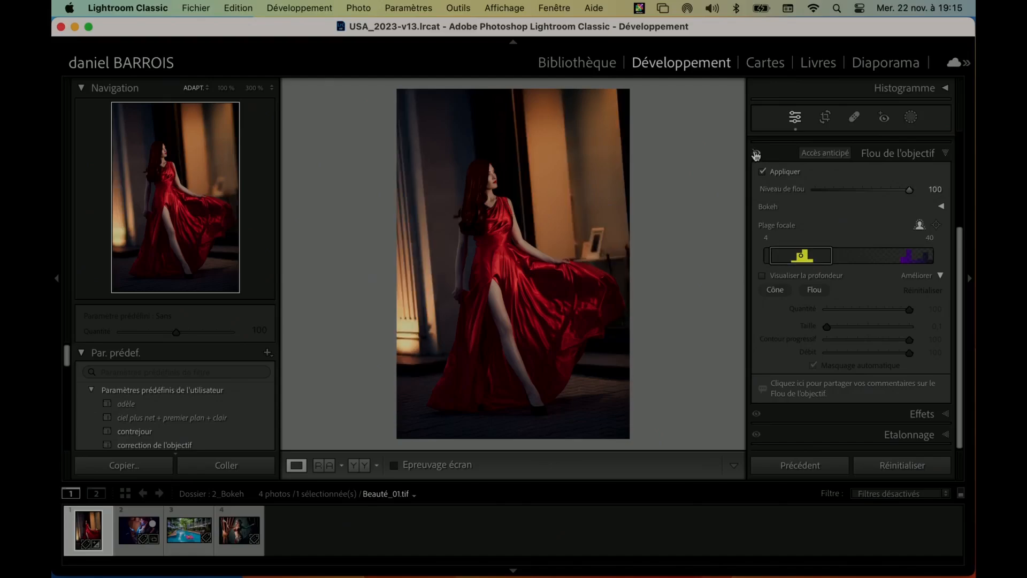
pyautogui.click(756, 154)
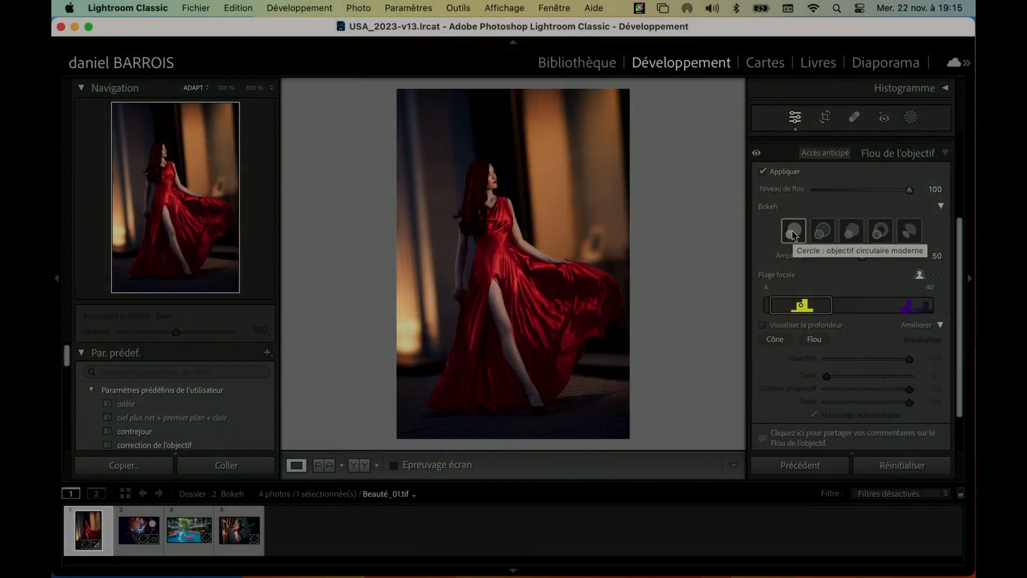
# - Try each of the other four bokeh shapes on the background and return to the modern circular one
pyautogui.click(824, 234)
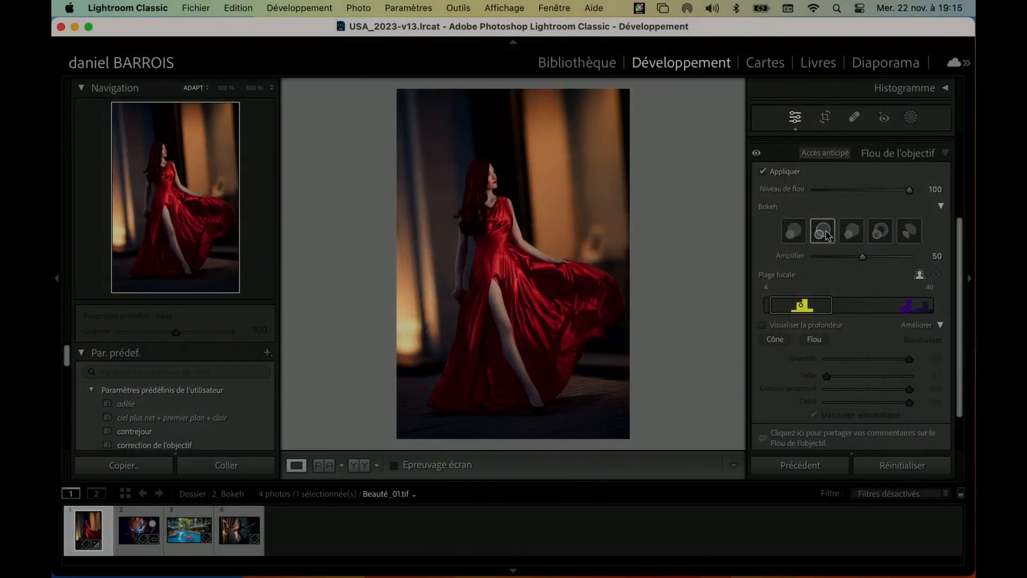
pyautogui.click(853, 234)
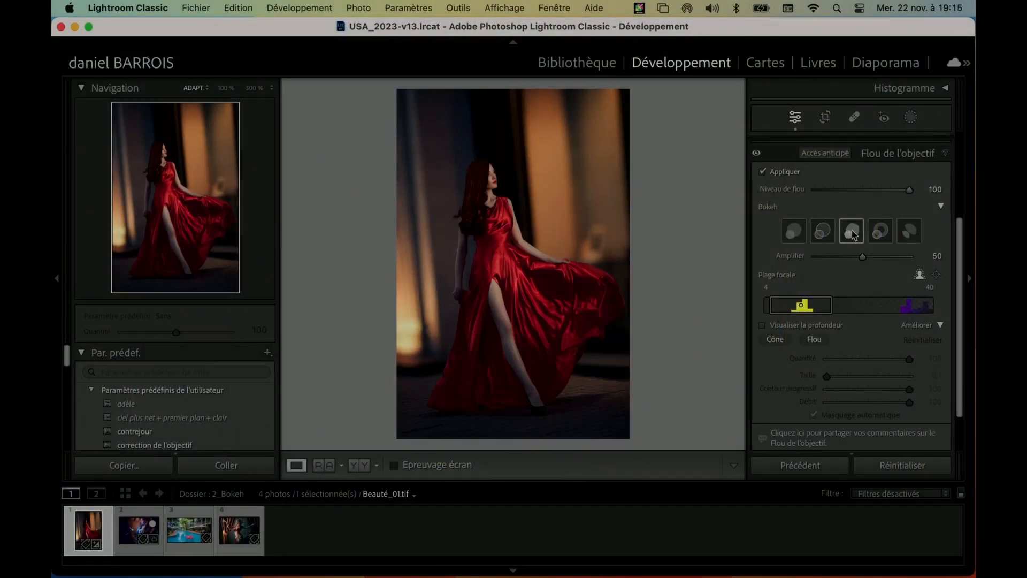
pyautogui.click(882, 236)
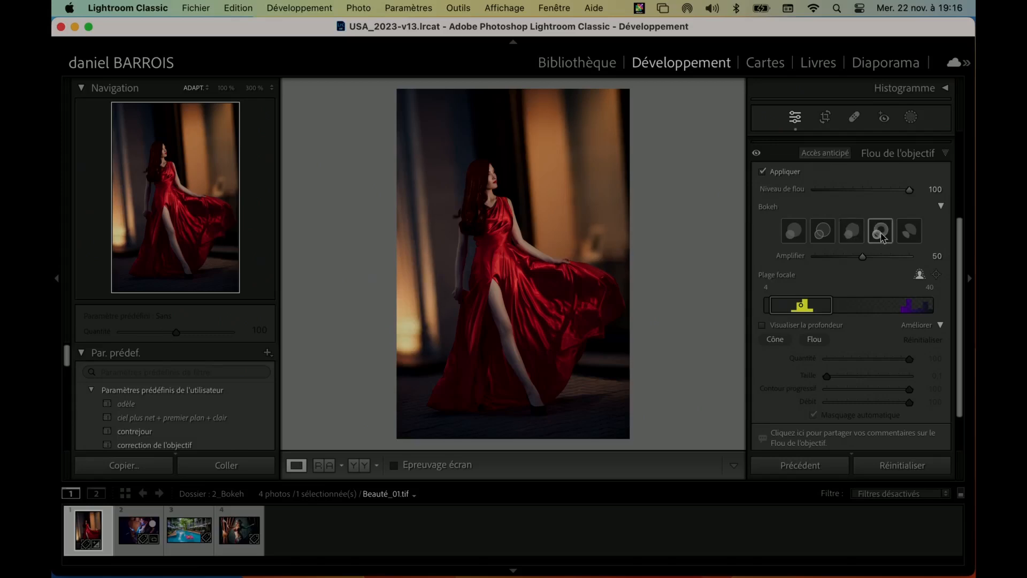
pyautogui.click(910, 234)
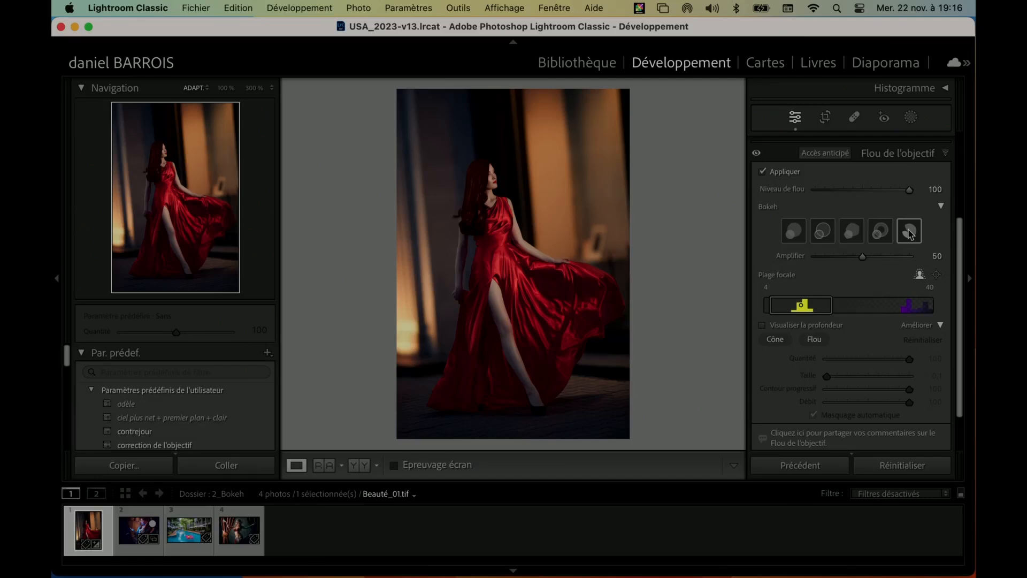
pyautogui.click(791, 234)
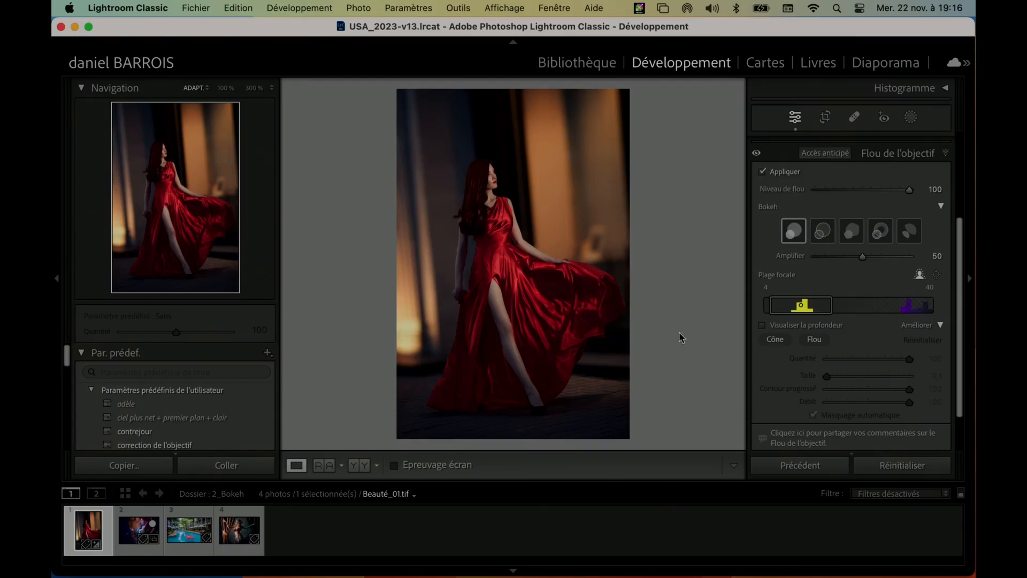
# - Shift the focal range to 3–39 and paint Flou at brush size 7 over the gap between the woman's arm and dress
pyautogui.moveTo(836, 307)
pyautogui.mouseDown()
pyautogui.moveTo(927, 313)
pyautogui.moveTo(836, 311)
pyautogui.mouseUp()
pyautogui.click(469, 259)
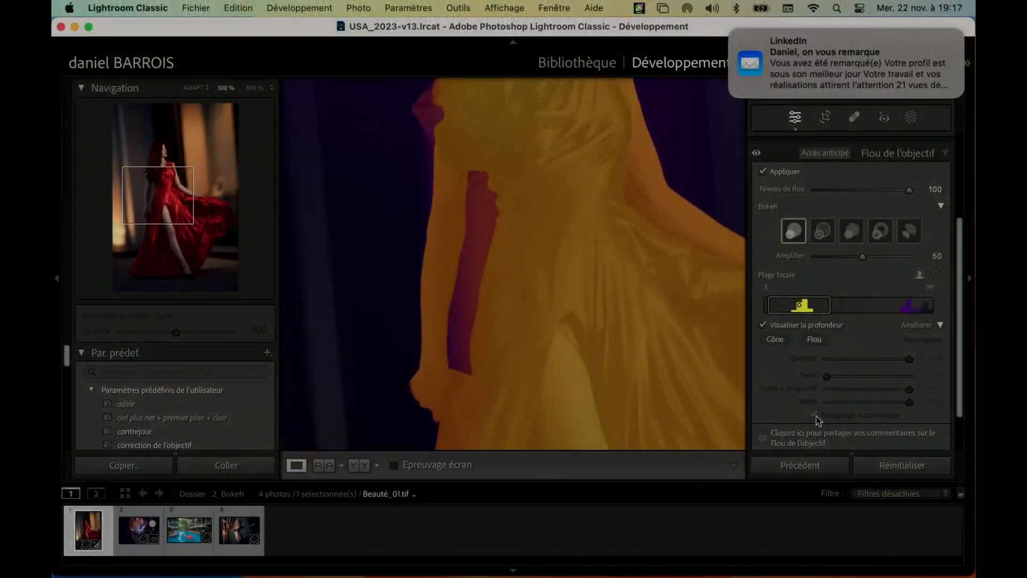
pyautogui.click(815, 340)
pyautogui.click(815, 340)
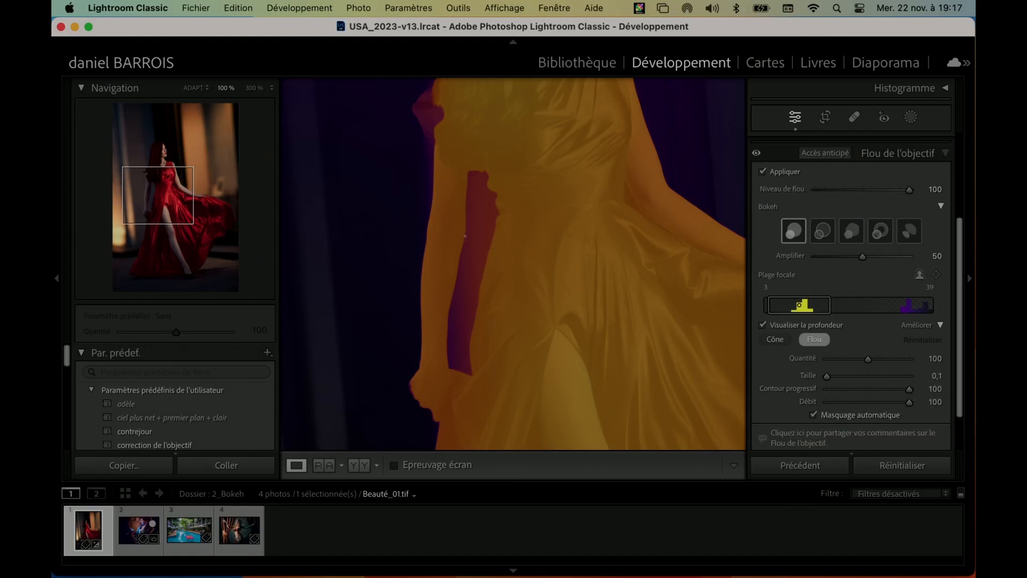
pyautogui.moveTo(826, 376); pyautogui.dragTo(828, 375)
pyautogui.moveTo(475, 177)
pyautogui.mouseDown()
pyautogui.moveTo(492, 217)
pyautogui.moveTo(469, 203)
pyautogui.moveTo(473, 232)
pyautogui.moveTo(487, 225)
pyautogui.moveTo(479, 260)
pyautogui.moveTo(472, 226)
pyautogui.moveTo(465, 244)
pyautogui.moveTo(464, 275)
pyautogui.moveTo(475, 267)
pyautogui.moveTo(456, 340)
pyautogui.moveTo(465, 368)
pyautogui.moveTo(463, 336)
pyautogui.mouseUp()
pyautogui.moveTo(418, 92)
pyautogui.mouseDown()
pyautogui.moveTo(438, 84)
pyautogui.moveTo(430, 108)
pyautogui.mouseUp()
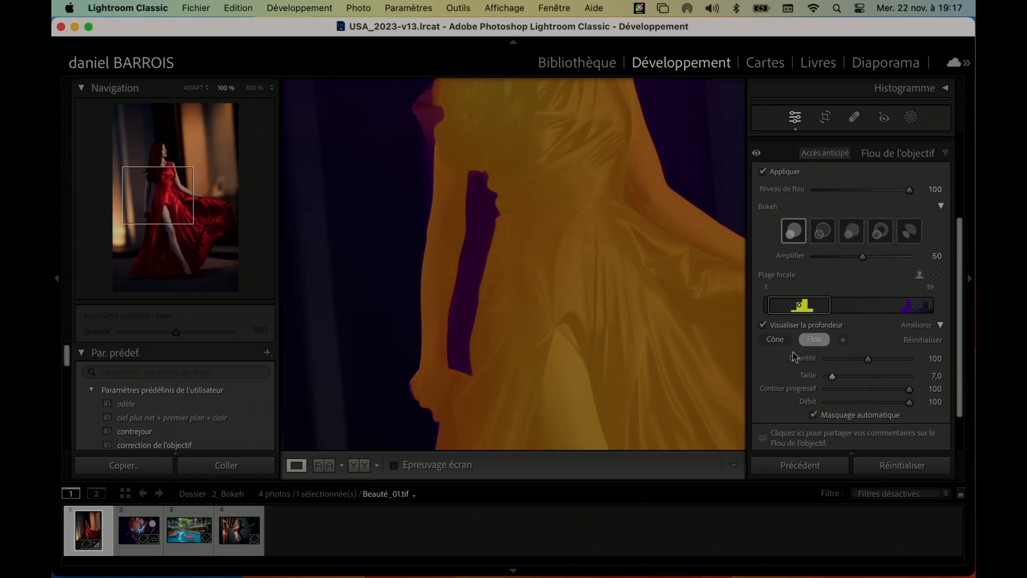
# - Paint Cône refinement at brush size 4 over the hair beside the woman's upper arm and hide the depth map
pyautogui.click(775, 339)
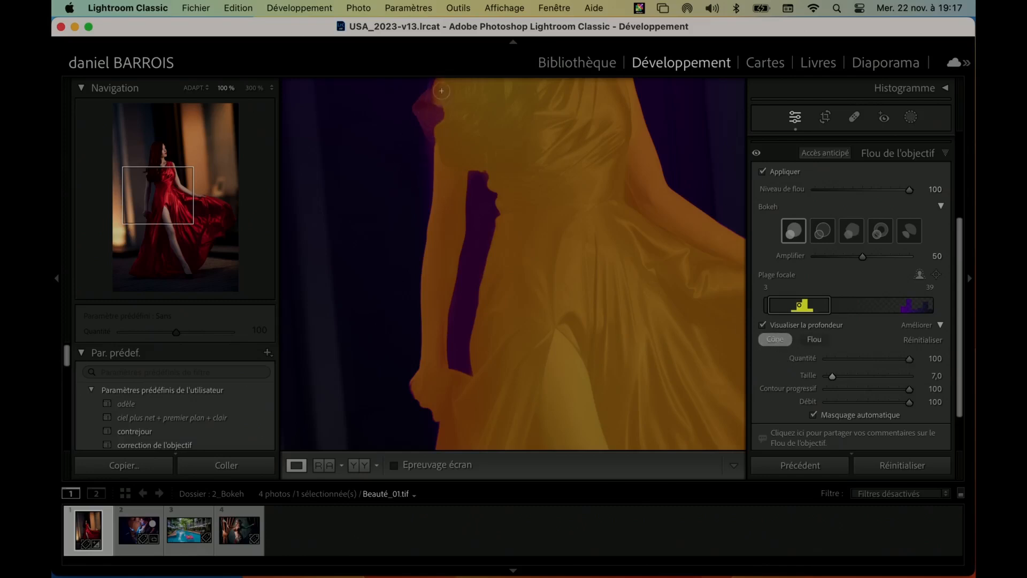
pyautogui.moveTo(433, 98)
pyautogui.mouseDown()
pyautogui.moveTo(432, 120)
pyautogui.moveTo(439, 108)
pyautogui.moveTo(426, 99)
pyautogui.moveTo(436, 91)
pyautogui.moveTo(433, 142)
pyautogui.mouseUp()
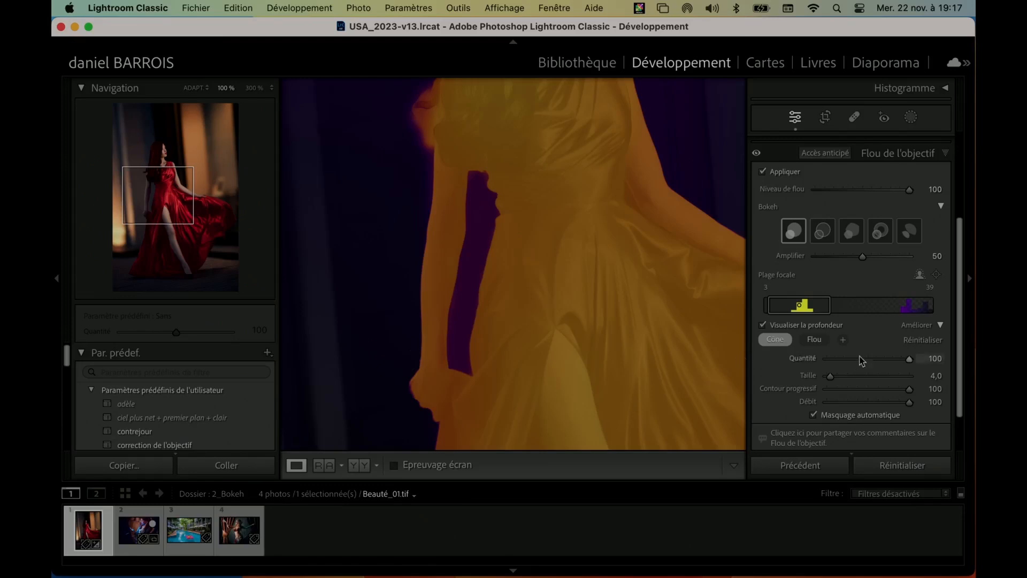
pyautogui.click(757, 154)
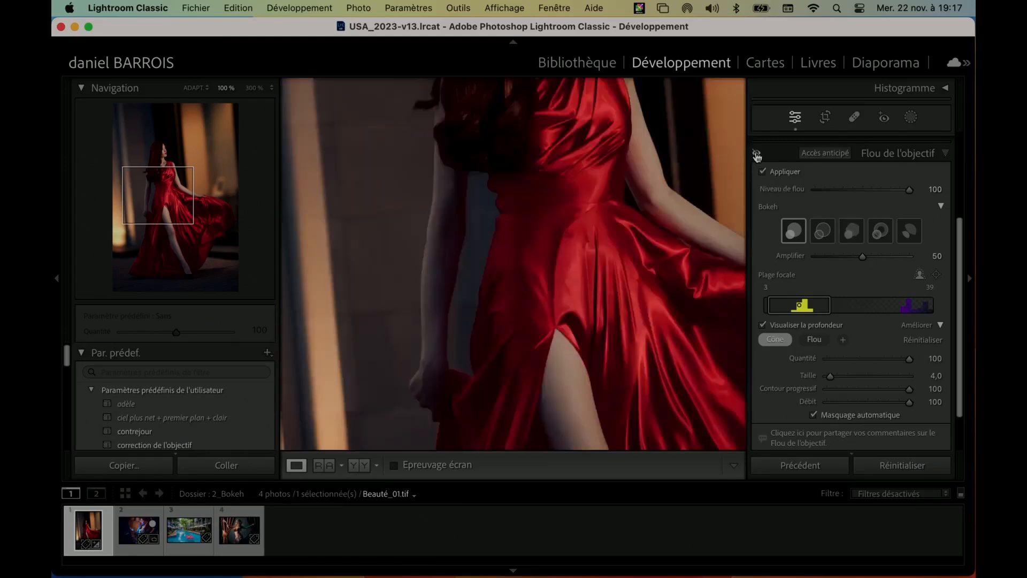
pyautogui.click(763, 325)
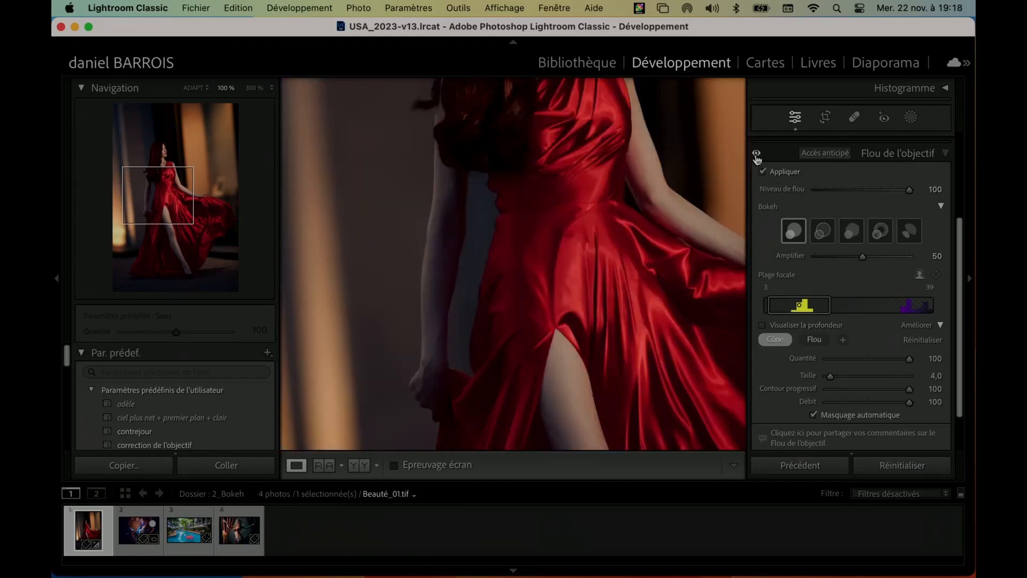
# - Reduce the refinement brush size to 1 and compare the red-dress photo with and without the lens blur, zoomed in and in full
pyautogui.click(757, 155)
pyautogui.click(756, 155)
pyautogui.press('[')
pyautogui.press('[')
pyautogui.press('[')
pyautogui.click(396, 246)
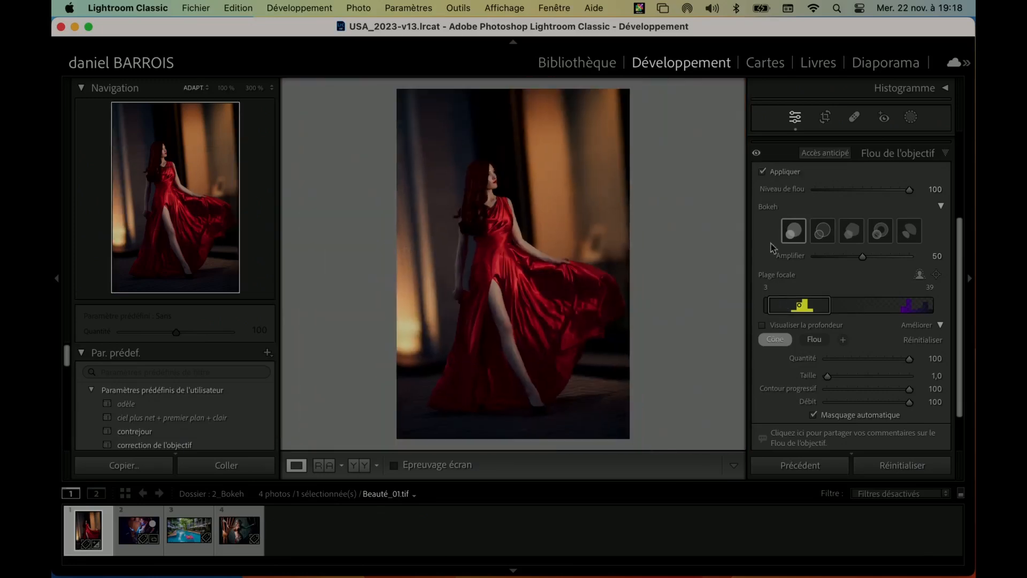
pyautogui.click(762, 173)
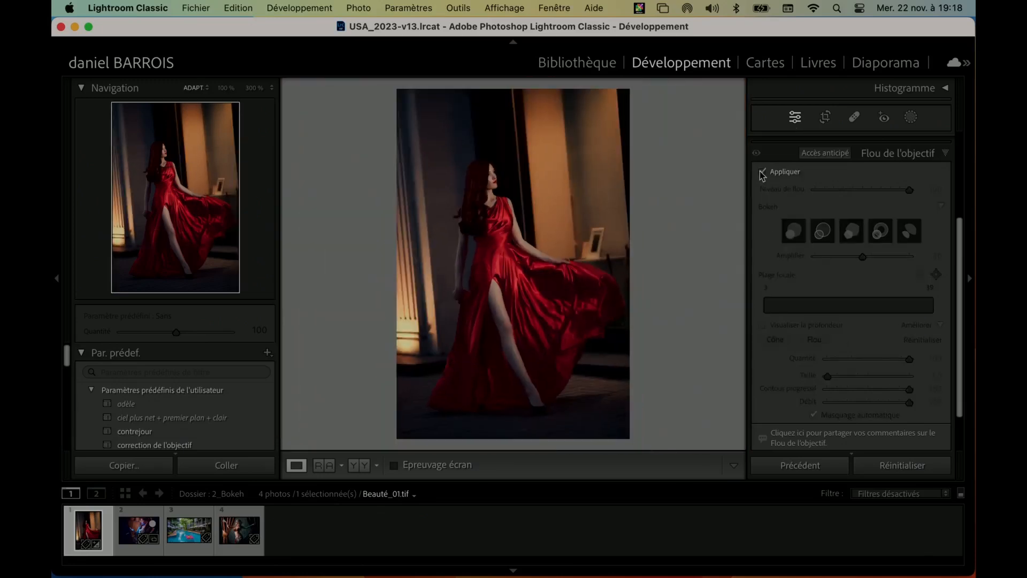
pyautogui.click(762, 172)
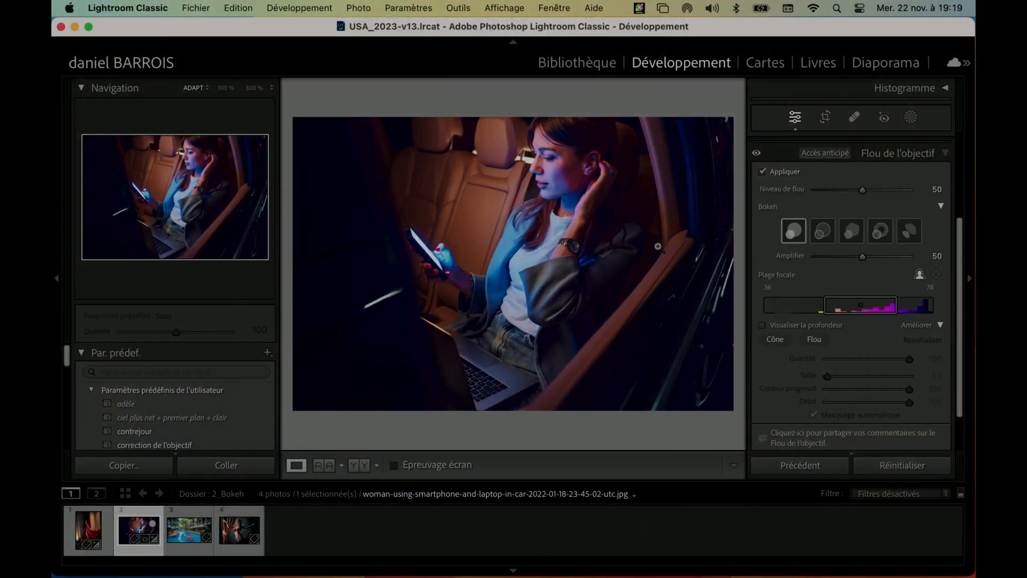
# - Display the depth map of the woman-in-car photo and shift its focal range to 31–73
pyautogui.click(764, 326)
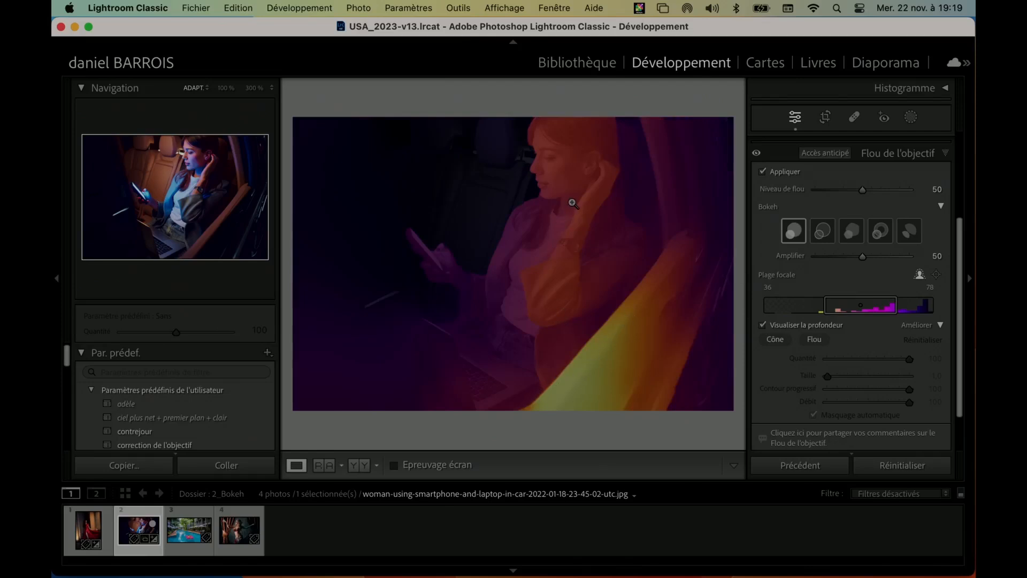
pyautogui.moveTo(858, 306)
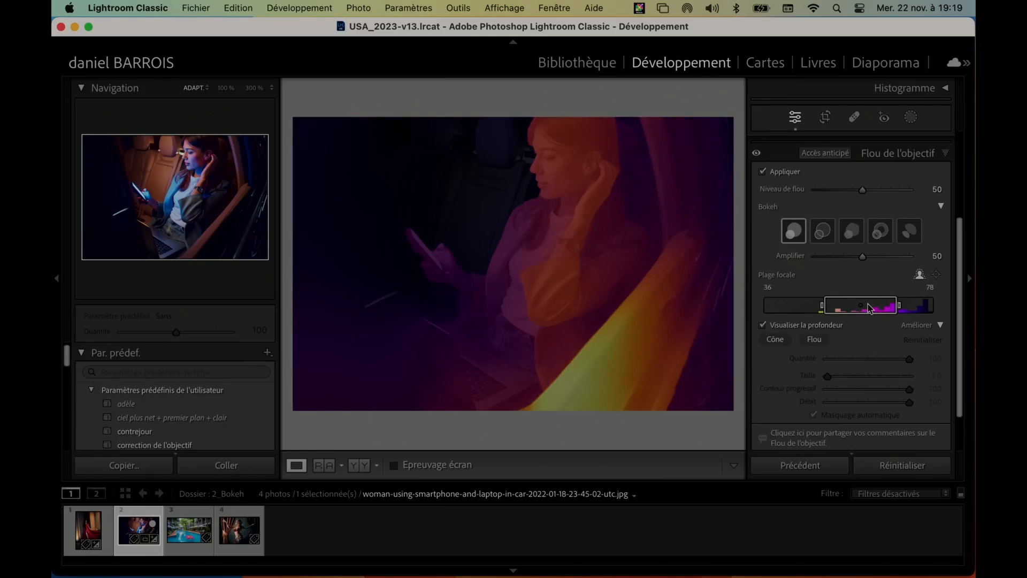
pyautogui.moveTo(870, 308)
pyautogui.mouseDown()
pyautogui.moveTo(817, 304)
pyautogui.moveTo(862, 305)
pyautogui.mouseUp()
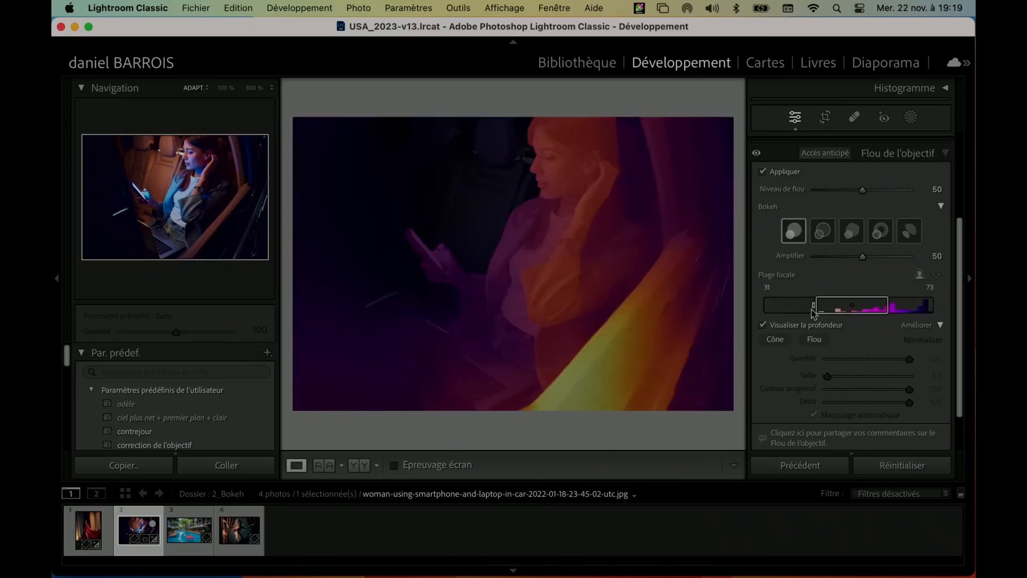
# - Paint Cône refinement over the woman's head and forearm at brush size 12 with Masquage automatique off
pyautogui.click(776, 341)
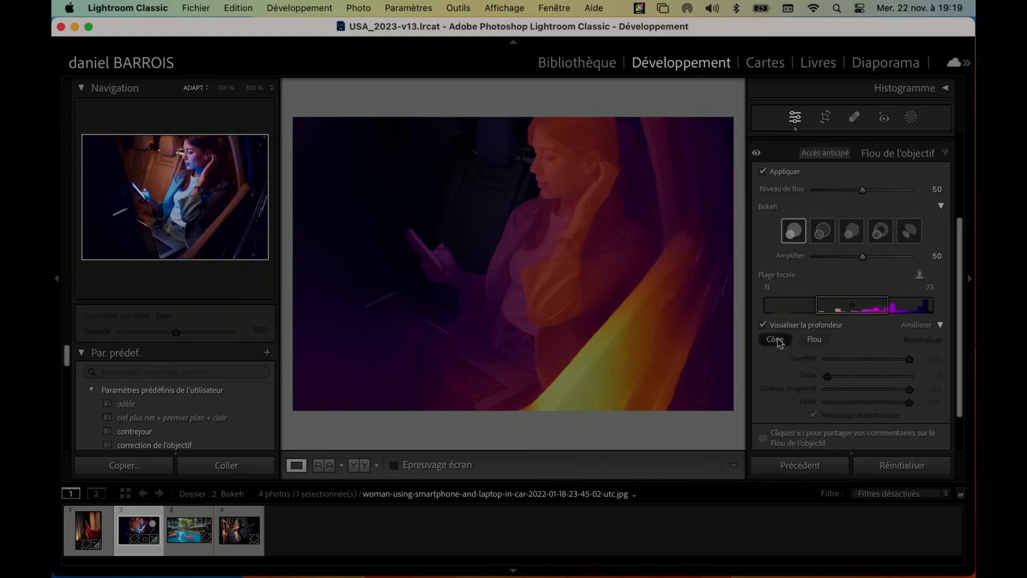
pyautogui.click(814, 416)
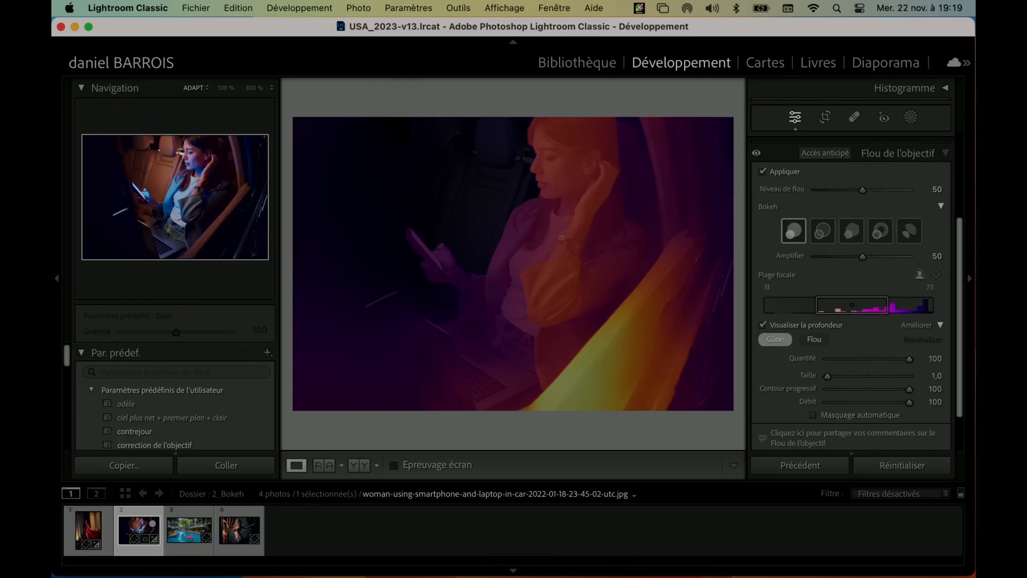
pyautogui.scroll(5, 566, 233)
pyautogui.click(554, 122)
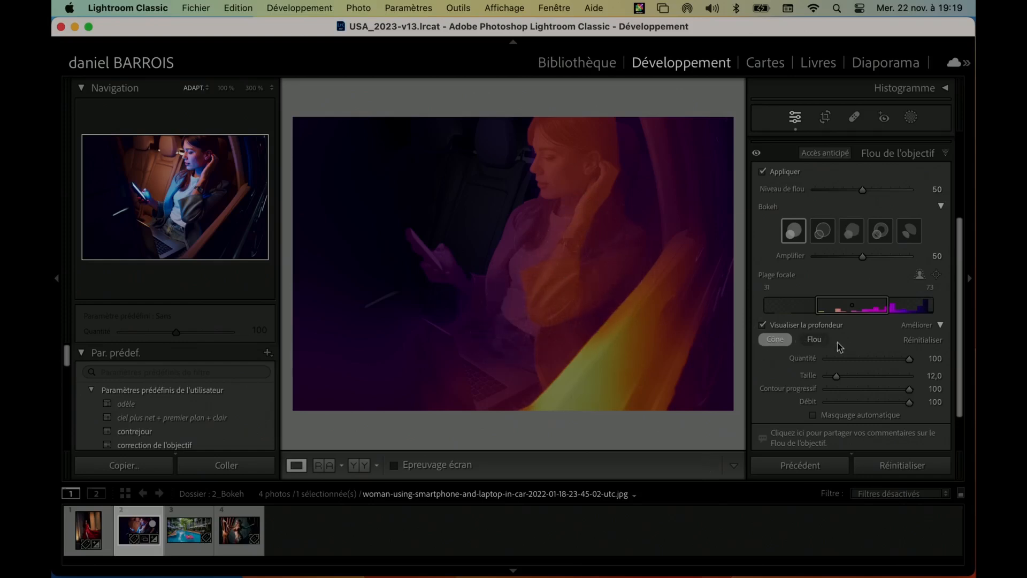
pyautogui.moveTo(561, 236)
pyautogui.mouseDown()
pyautogui.moveTo(577, 138)
pyautogui.moveTo(543, 241)
pyautogui.moveTo(565, 291)
pyautogui.mouseUp()
# - Hide the depth map and set the car photo's Niveau de flou to 94
pyautogui.click(763, 325)
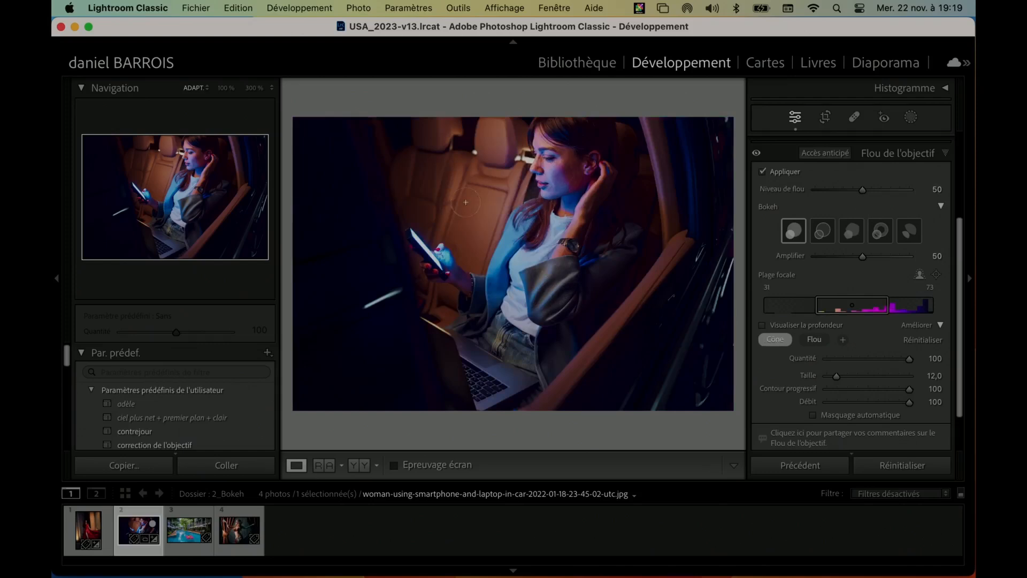
pyautogui.moveTo(862, 191); pyautogui.dragTo(904, 191)
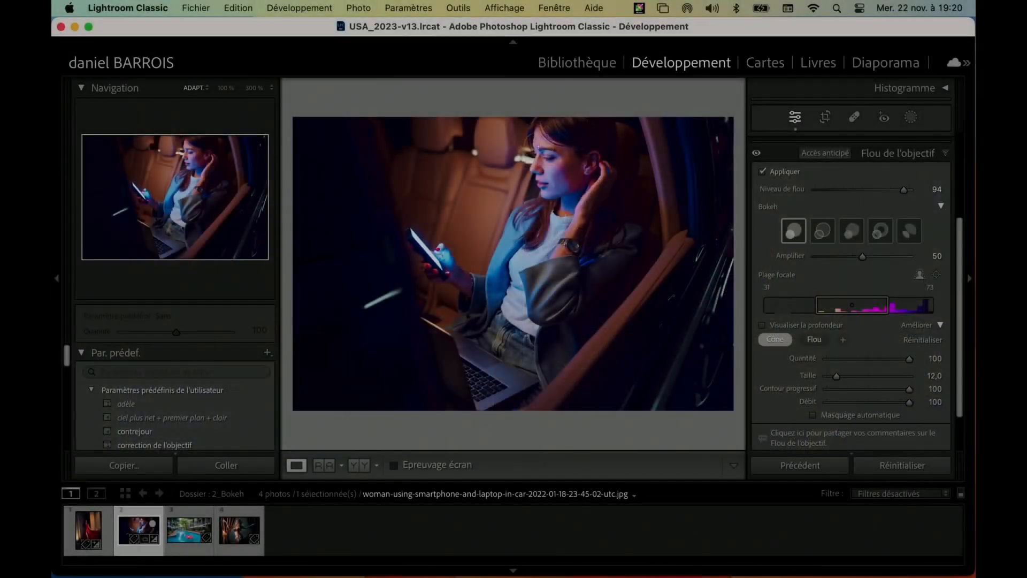
# - Open piscine.jpg and apply Flou de l'objectif to it
pyautogui.click(182, 535)
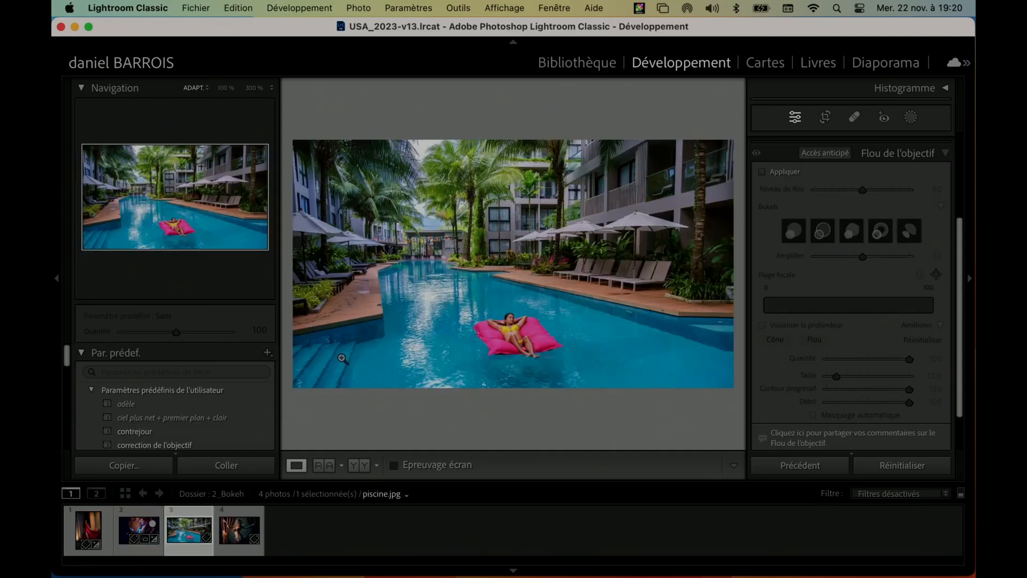
pyautogui.click(762, 172)
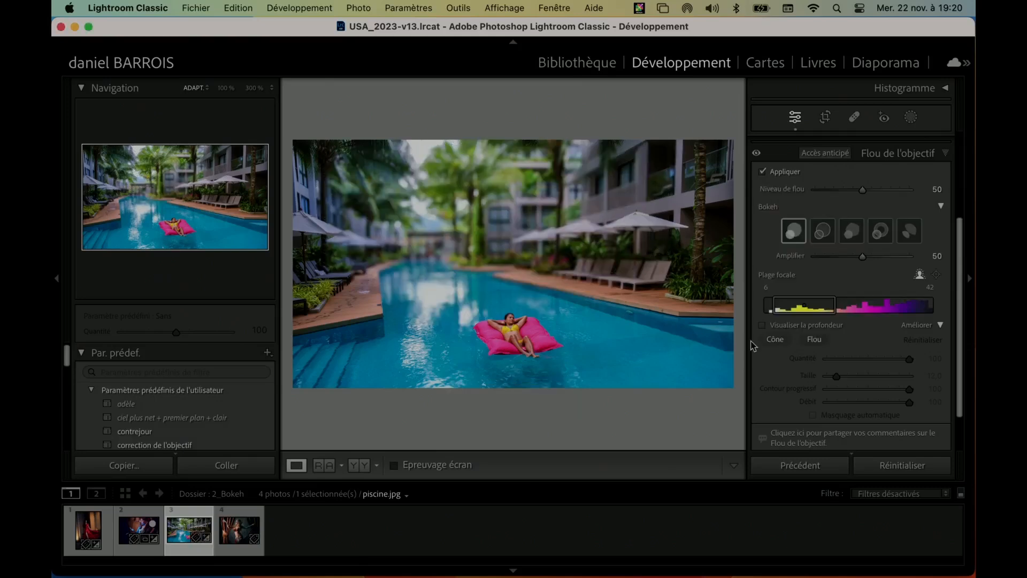
# - Check the pool photo's depth map, hide it again, and set Niveau de flou to 100
pyautogui.click(763, 326)
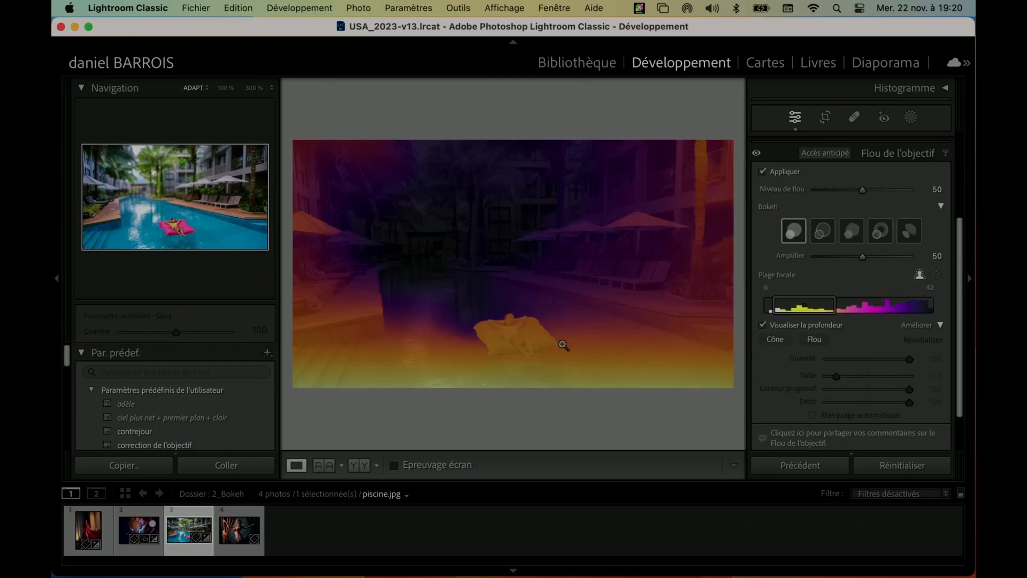
pyautogui.click(762, 325)
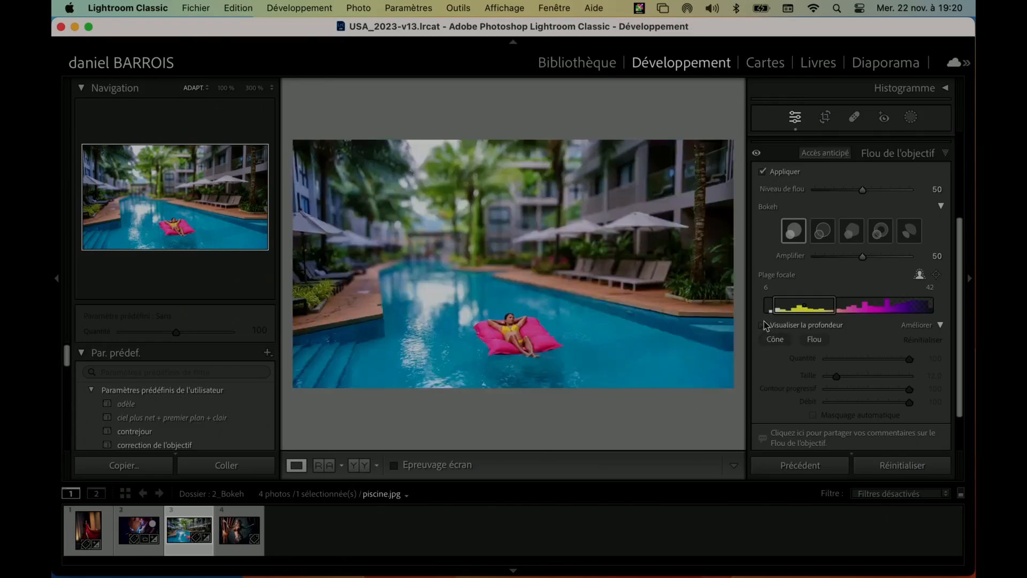
pyautogui.moveTo(863, 189); pyautogui.dragTo(909, 189)
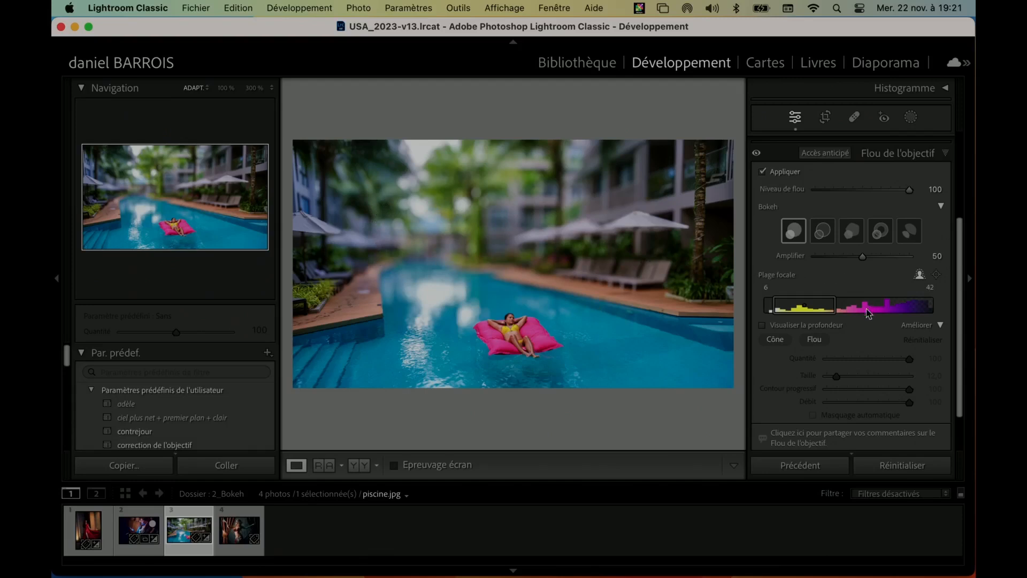
# - Paint Flou refinement at brush size 12 over the right-hand palm trunk and planting and the left-hand poolside
pyautogui.click(815, 340)
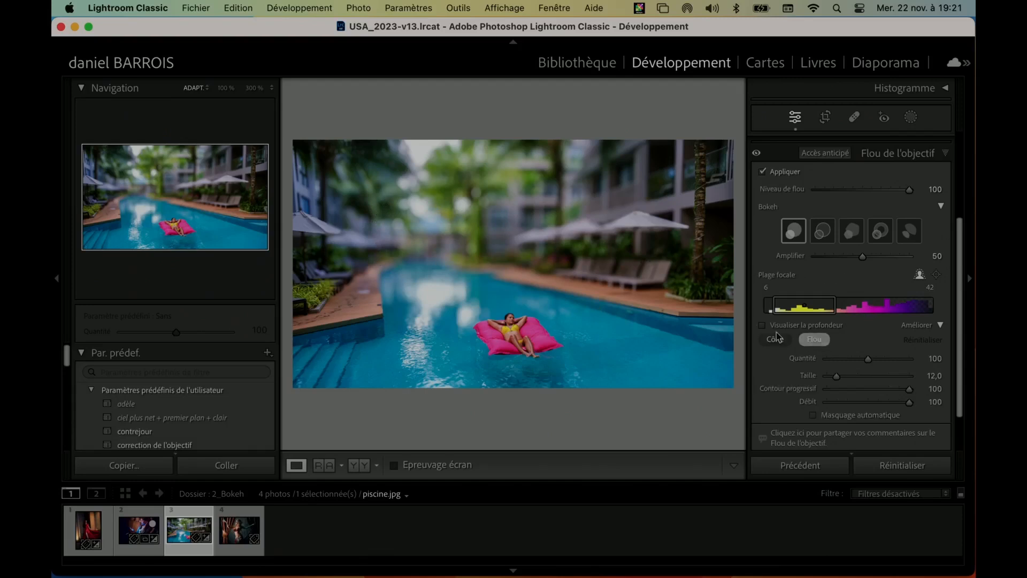
pyautogui.moveTo(695, 297)
pyautogui.mouseDown()
pyautogui.moveTo(707, 155)
pyautogui.moveTo(703, 285)
pyautogui.mouseUp()
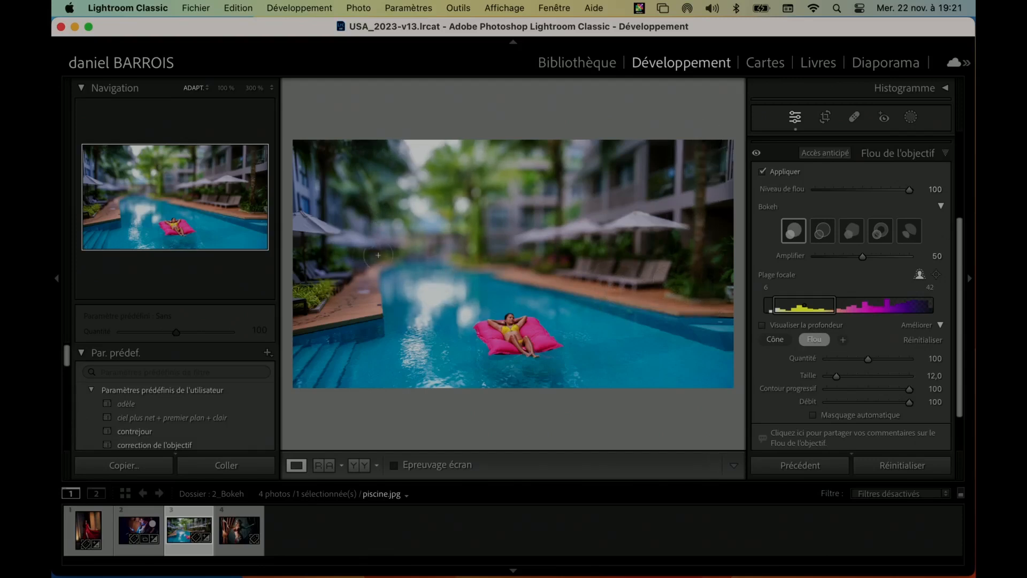
pyautogui.moveTo(358, 308)
pyautogui.mouseDown()
pyautogui.moveTo(298, 311)
pyautogui.moveTo(316, 139)
pyautogui.moveTo(313, 312)
pyautogui.mouseUp()
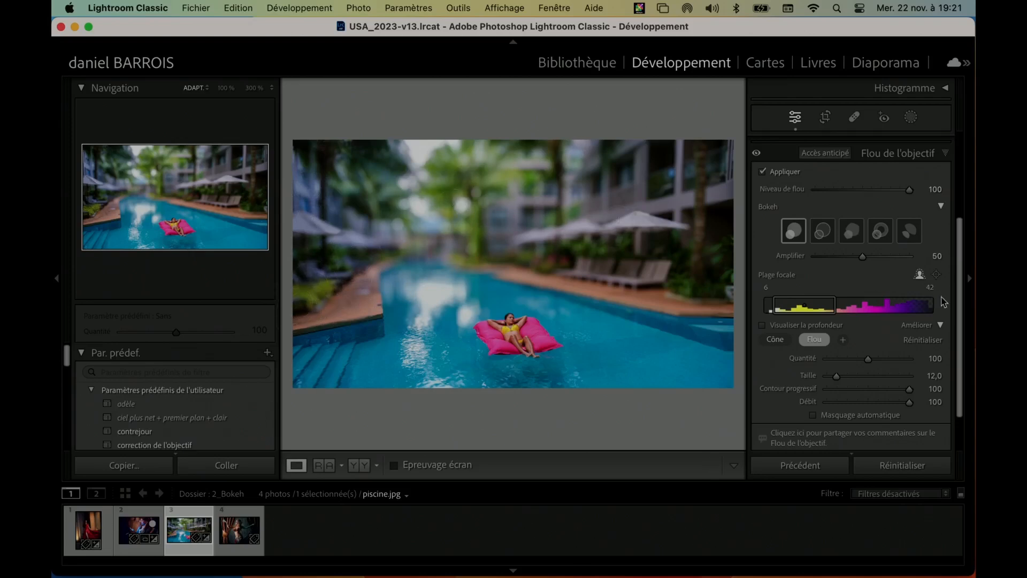
# - Set the pool photo's Niveau de flou to 52, and show the depth map to check the refinement before hiding it
pyautogui.moveTo(910, 191); pyautogui.dragTo(868, 189)
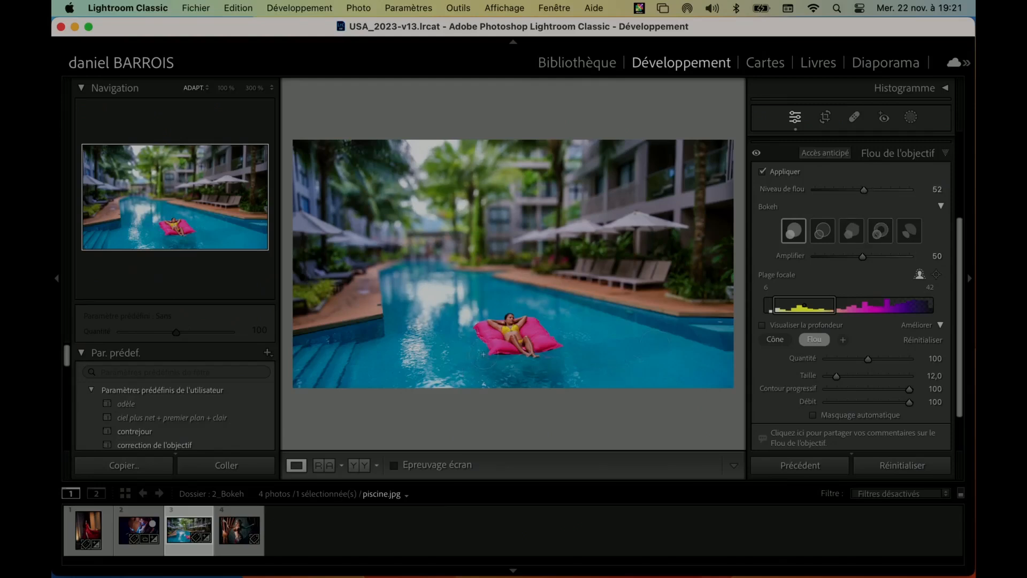
pyautogui.click(762, 324)
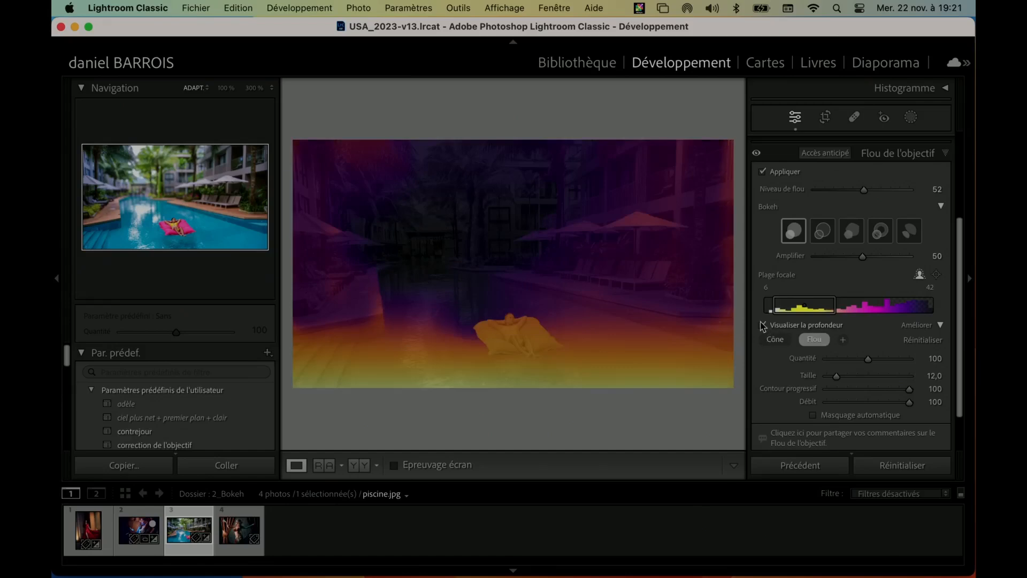
pyautogui.click(762, 324)
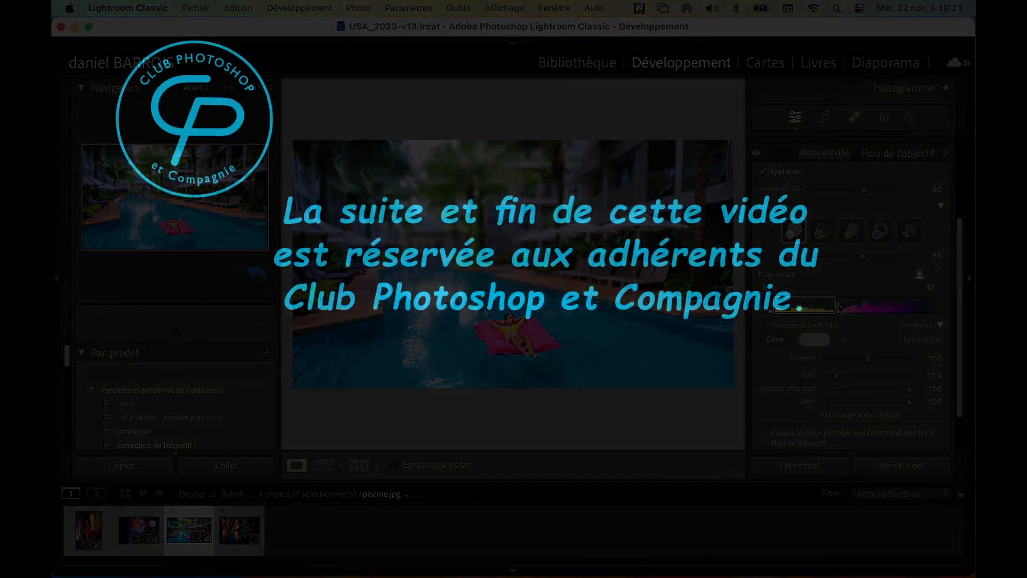